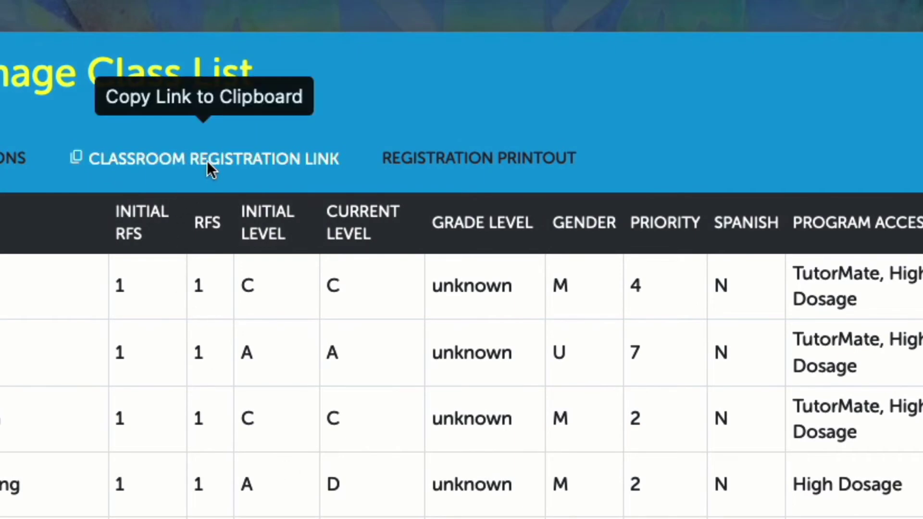
# Copy the Classroom Registration Link from TutorMate's Manage Class List page
pyautogui.click(208, 161)
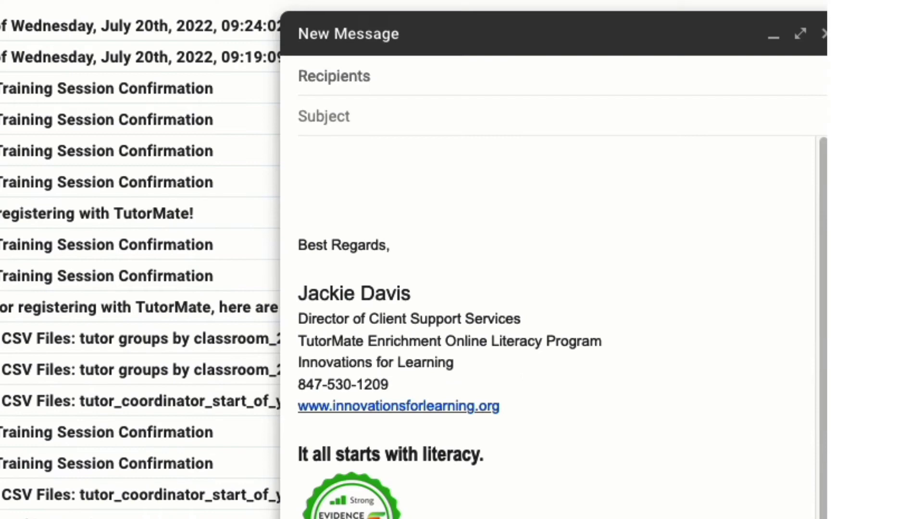
# Paste the TutorMate family-access registration link above 'Best Regards,' in the new message
pyautogui.click(343, 159)
pyautogui.hotkey('ctrl', 'v')
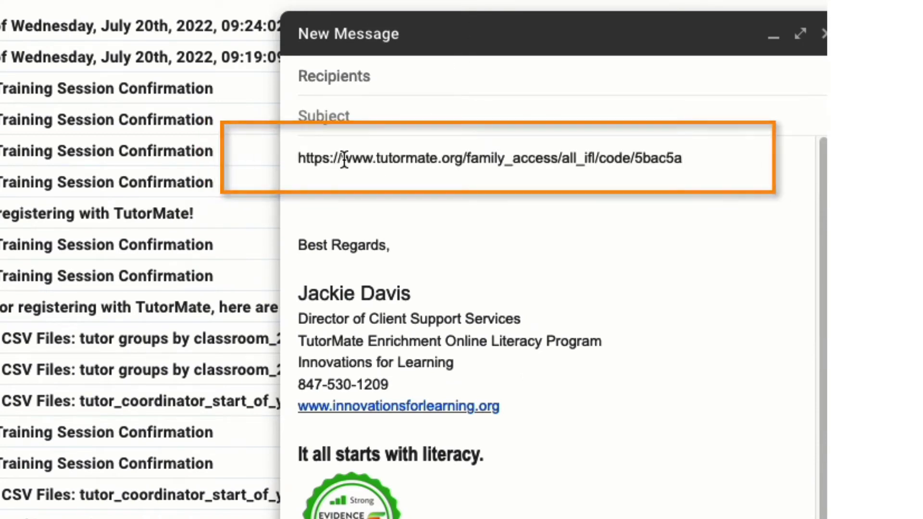
pyautogui.click(357, 76)
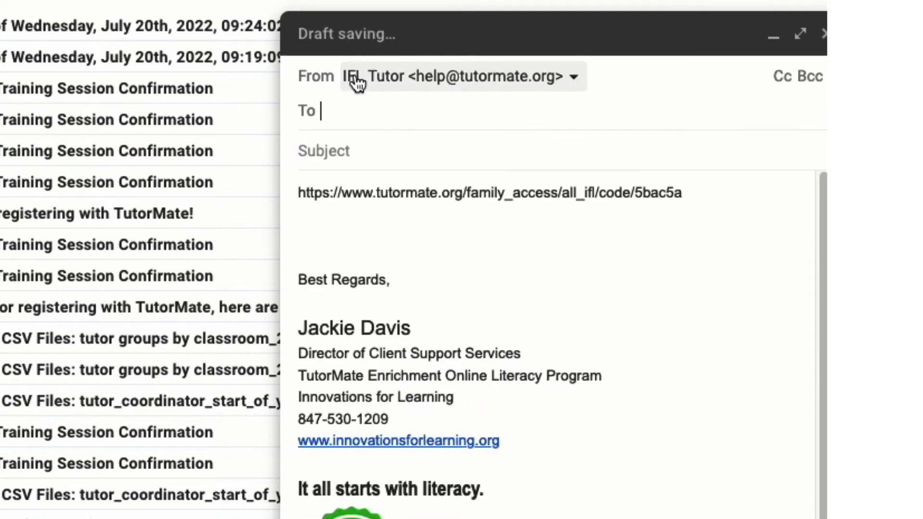